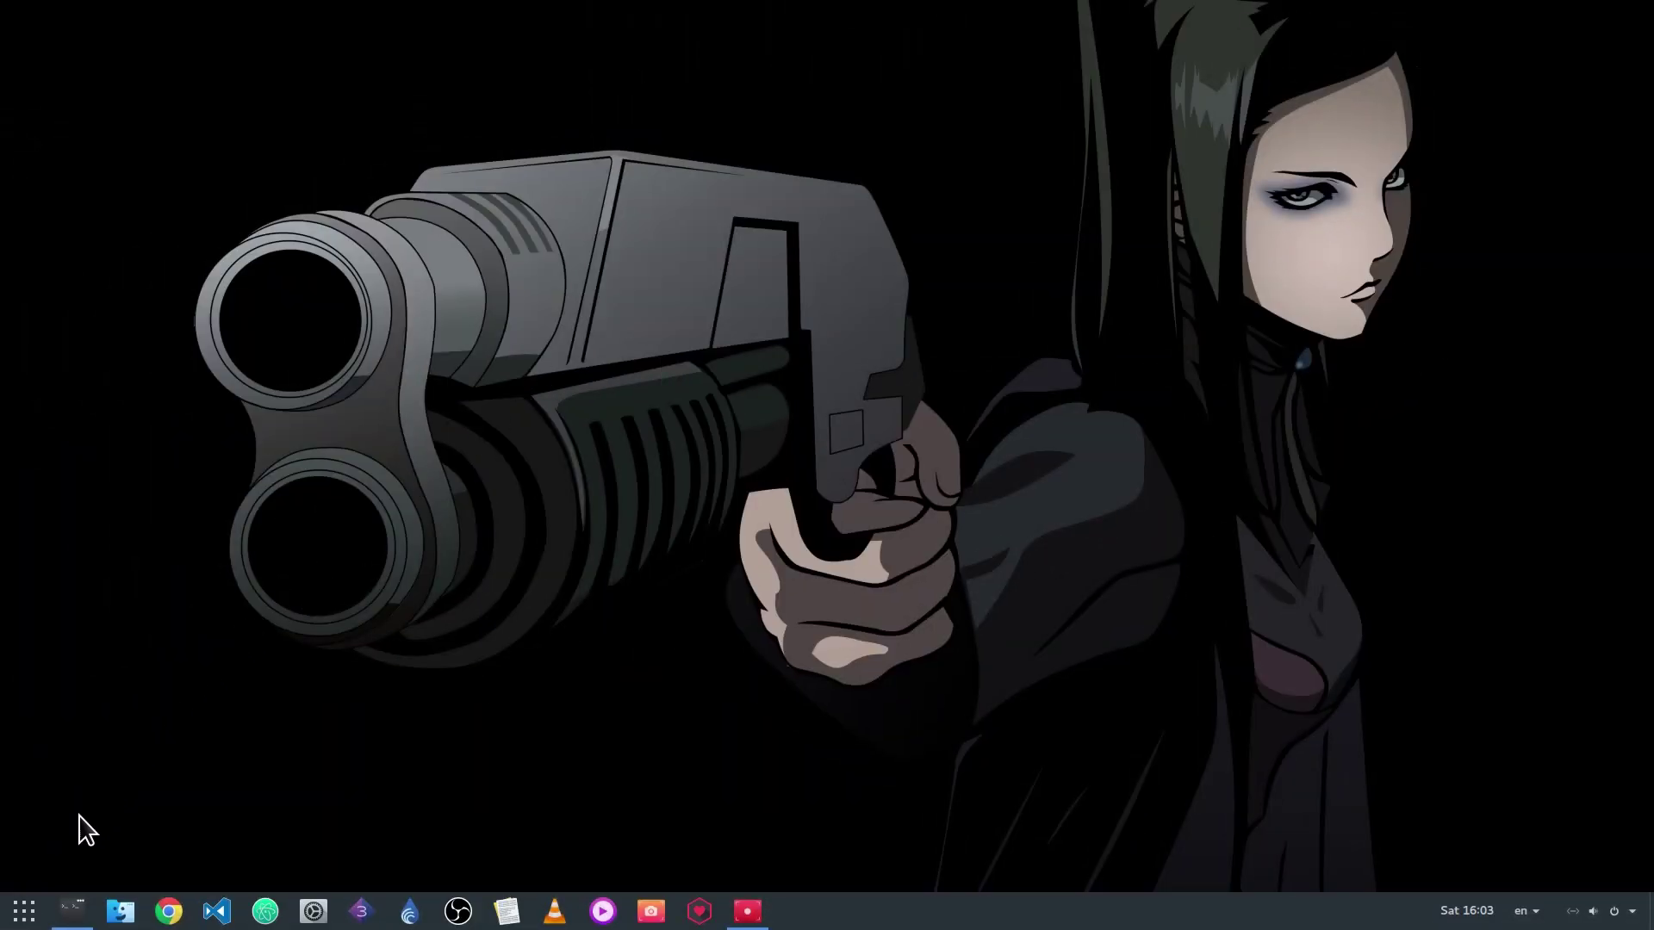
Show the overview's application grid, then leave the overview back to the desktop.
{"action": "left_click", "coordinate": [25, 911]}
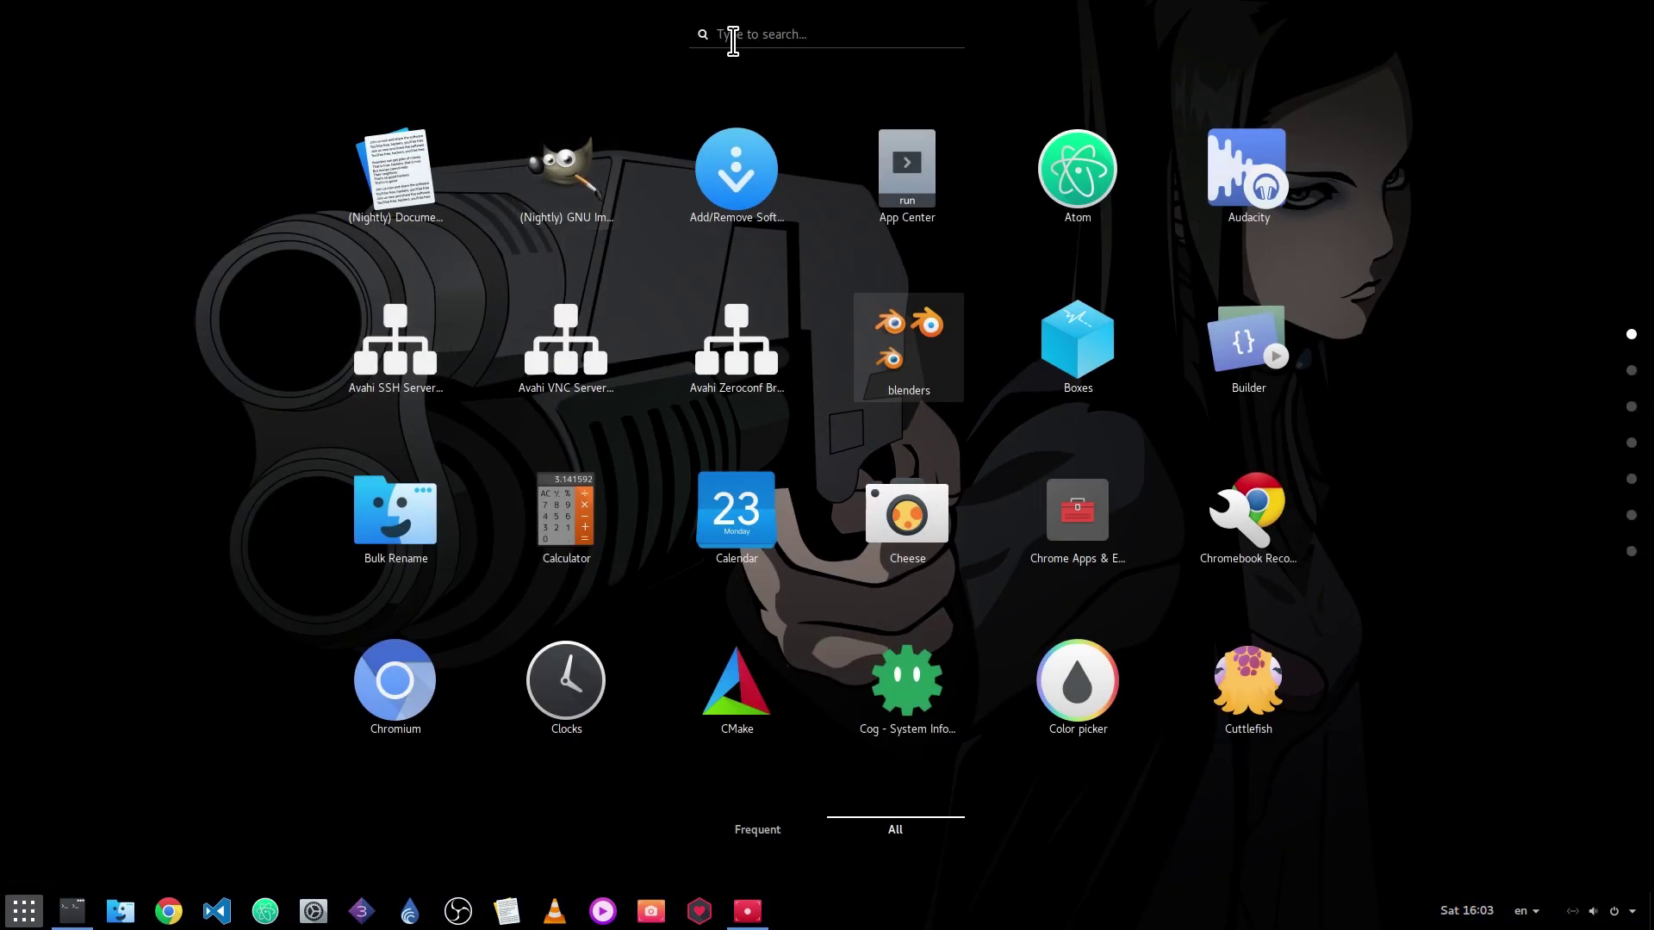
{"action": "type", "text": "sea"}
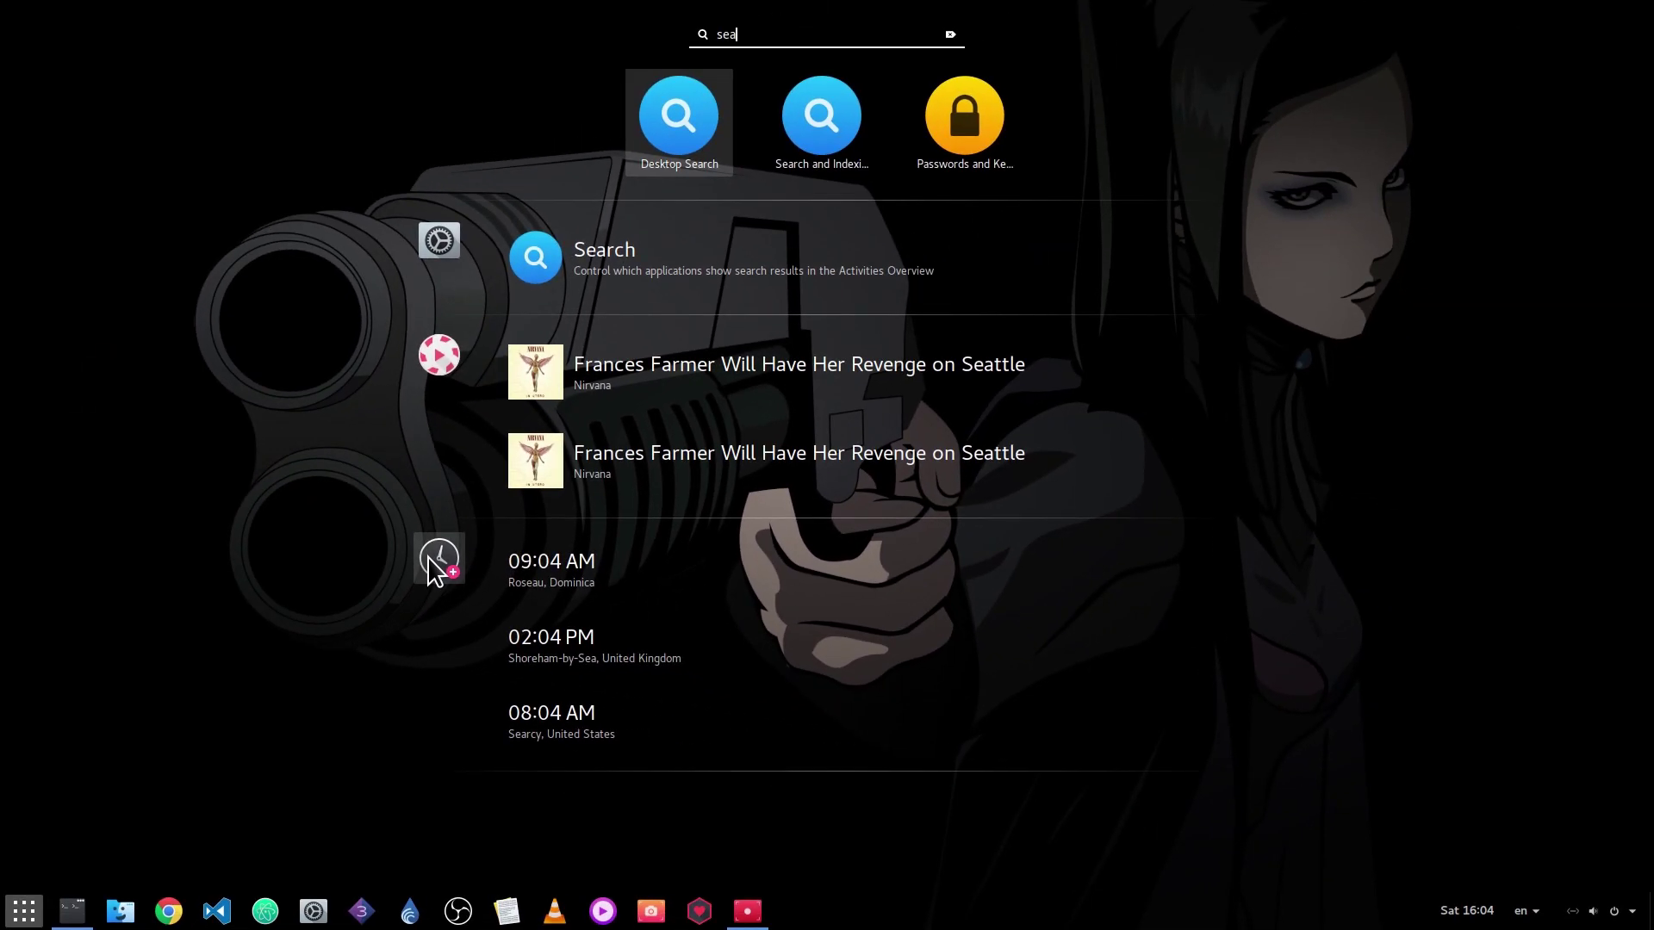
{"action": "key", "text": "Escape"}
{"action": "key", "text": "Escape"}
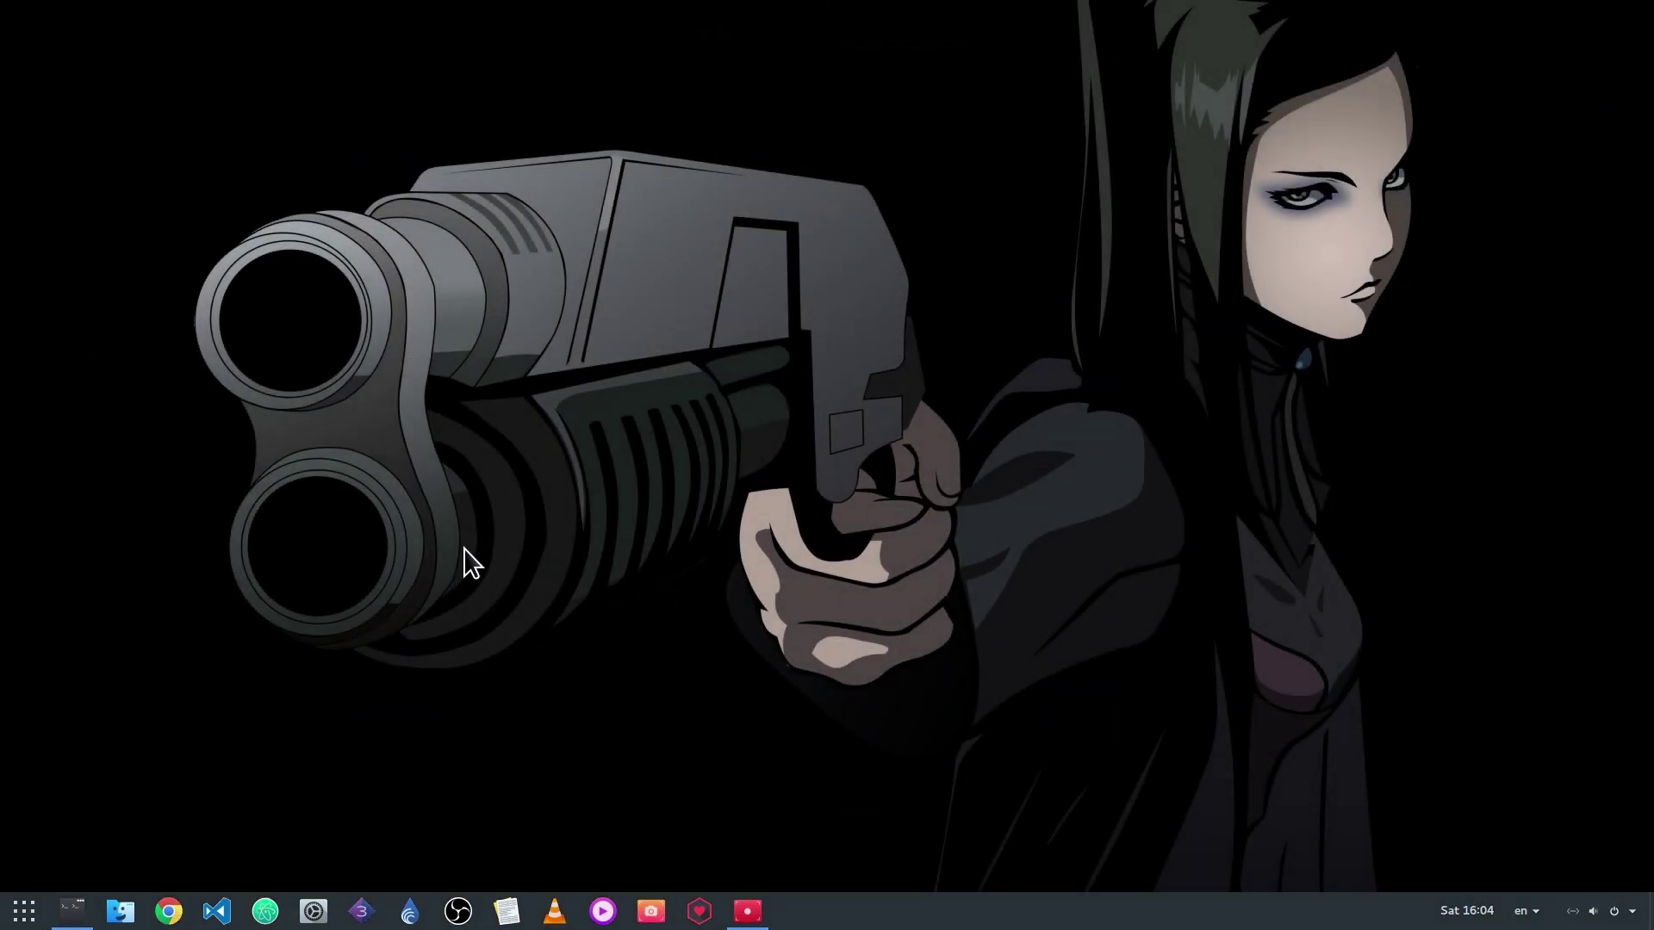
From the desktop menu reach Settings' Search panel and drag Lollypop below Eolie.
{"action": "right_click", "coordinate": [589, 359]}
{"action": "left_click", "coordinate": [663, 453]}
{"action": "type", "text": "sea"}
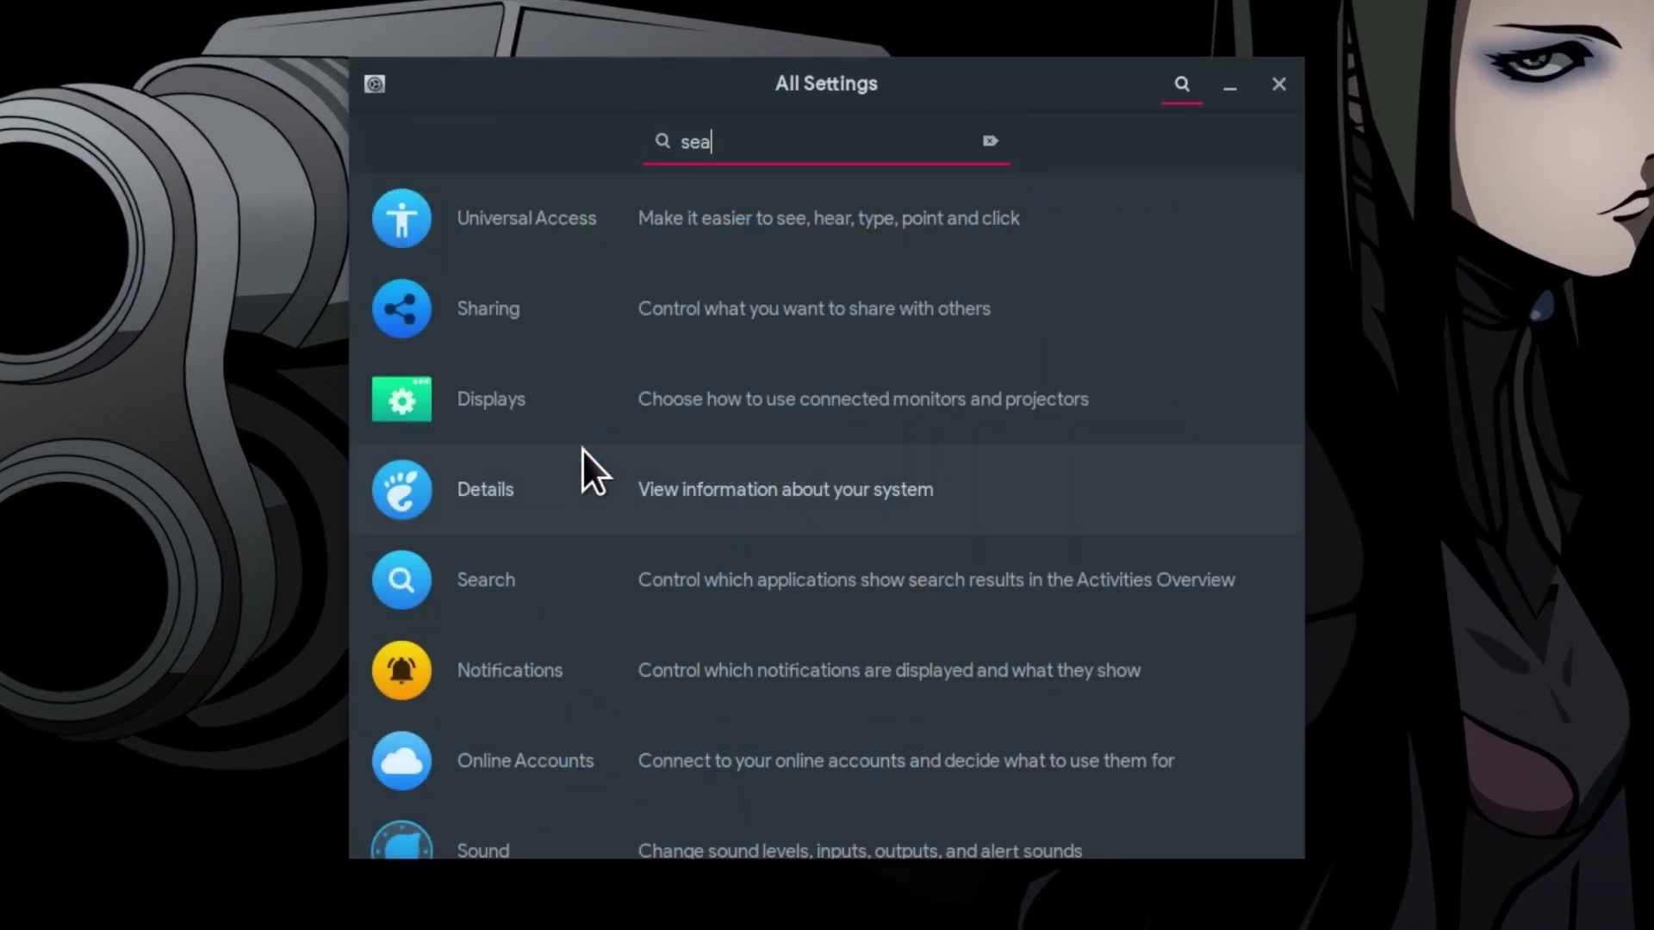
{"action": "left_click", "coordinate": [648, 208]}
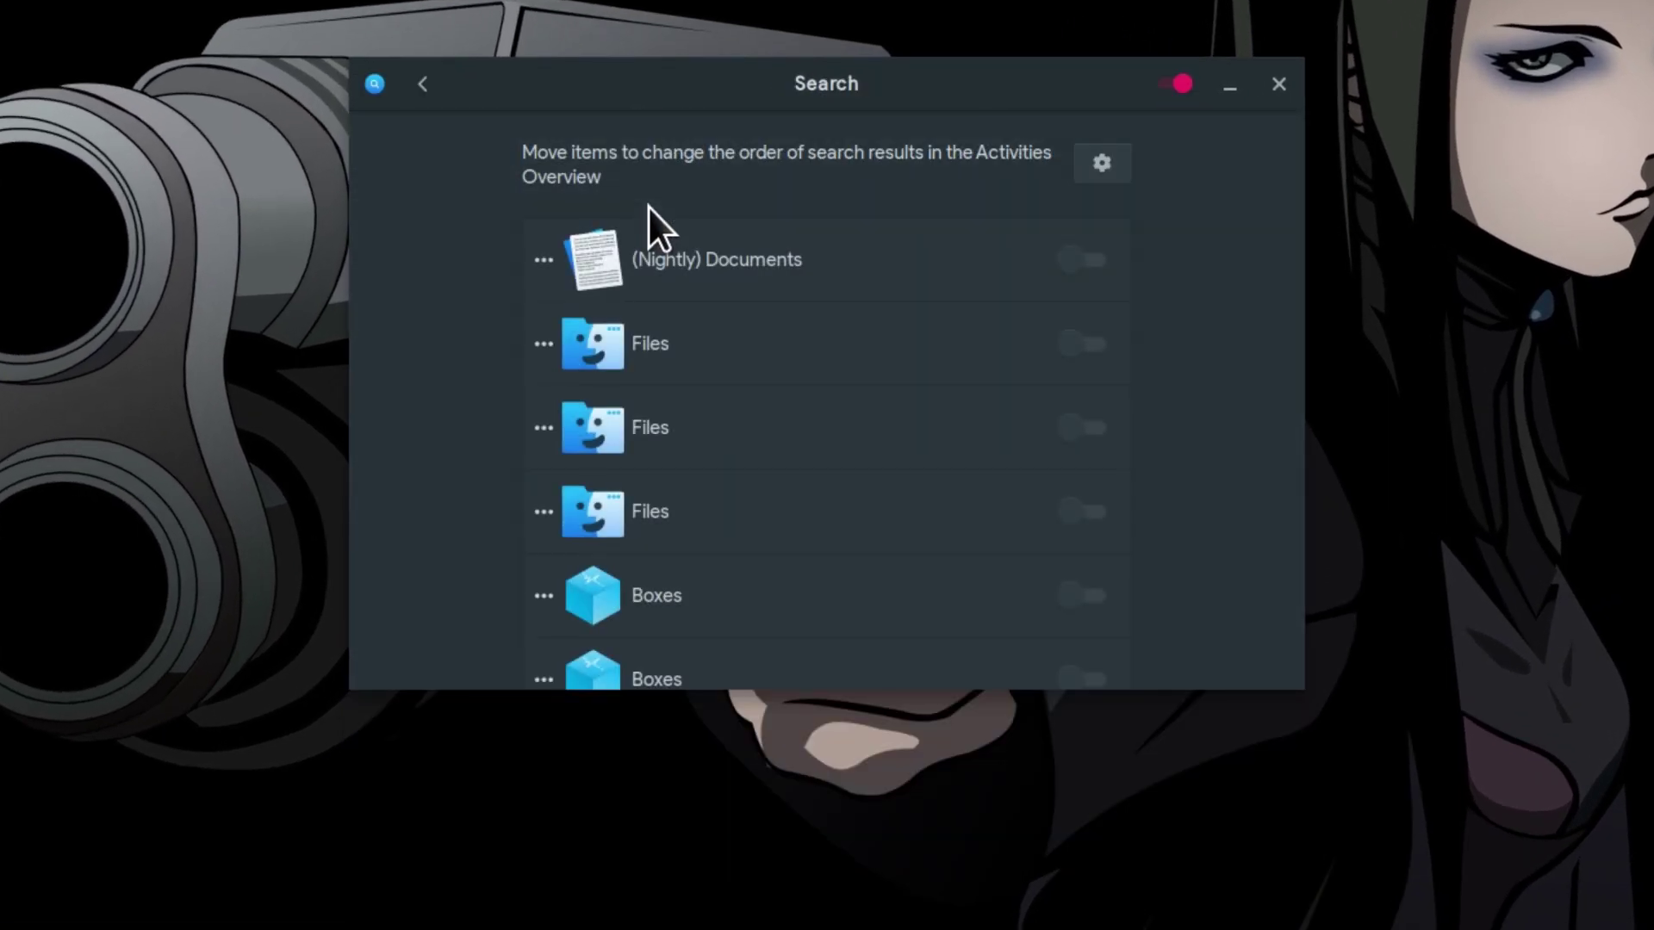
{"action": "scroll", "coordinate": [755, 401], "scroll_direction": "down", "scroll_amount": 2}
{"action": "scroll", "coordinate": [753, 403], "scroll_direction": "down", "scroll_amount": 2}
{"action": "scroll", "coordinate": [753, 402], "scroll_direction": "down", "scroll_amount": 2}
{"action": "scroll", "coordinate": [753, 402], "scroll_direction": "down", "scroll_amount": 4}
{"action": "scroll", "coordinate": [753, 403], "scroll_direction": "down", "scroll_amount": 3}
{"action": "scroll", "coordinate": [754, 402], "scroll_direction": "down", "scroll_amount": 2}
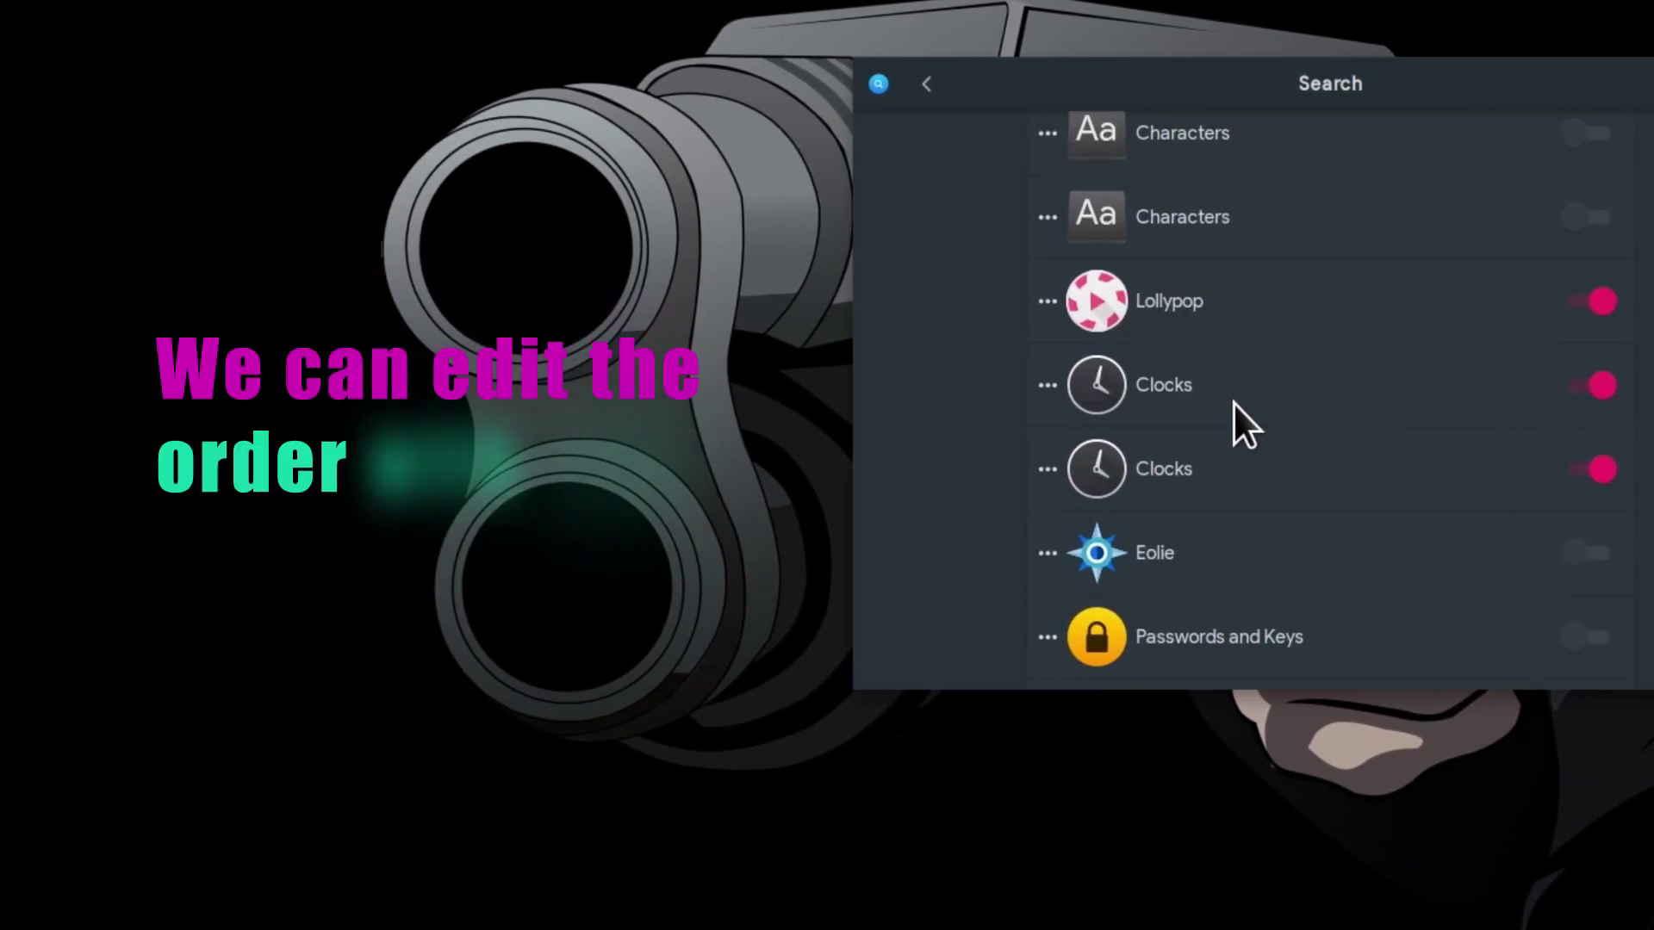
{"action": "left_click_drag", "start_coordinate": [1053, 298], "coordinate": [1044, 540]}
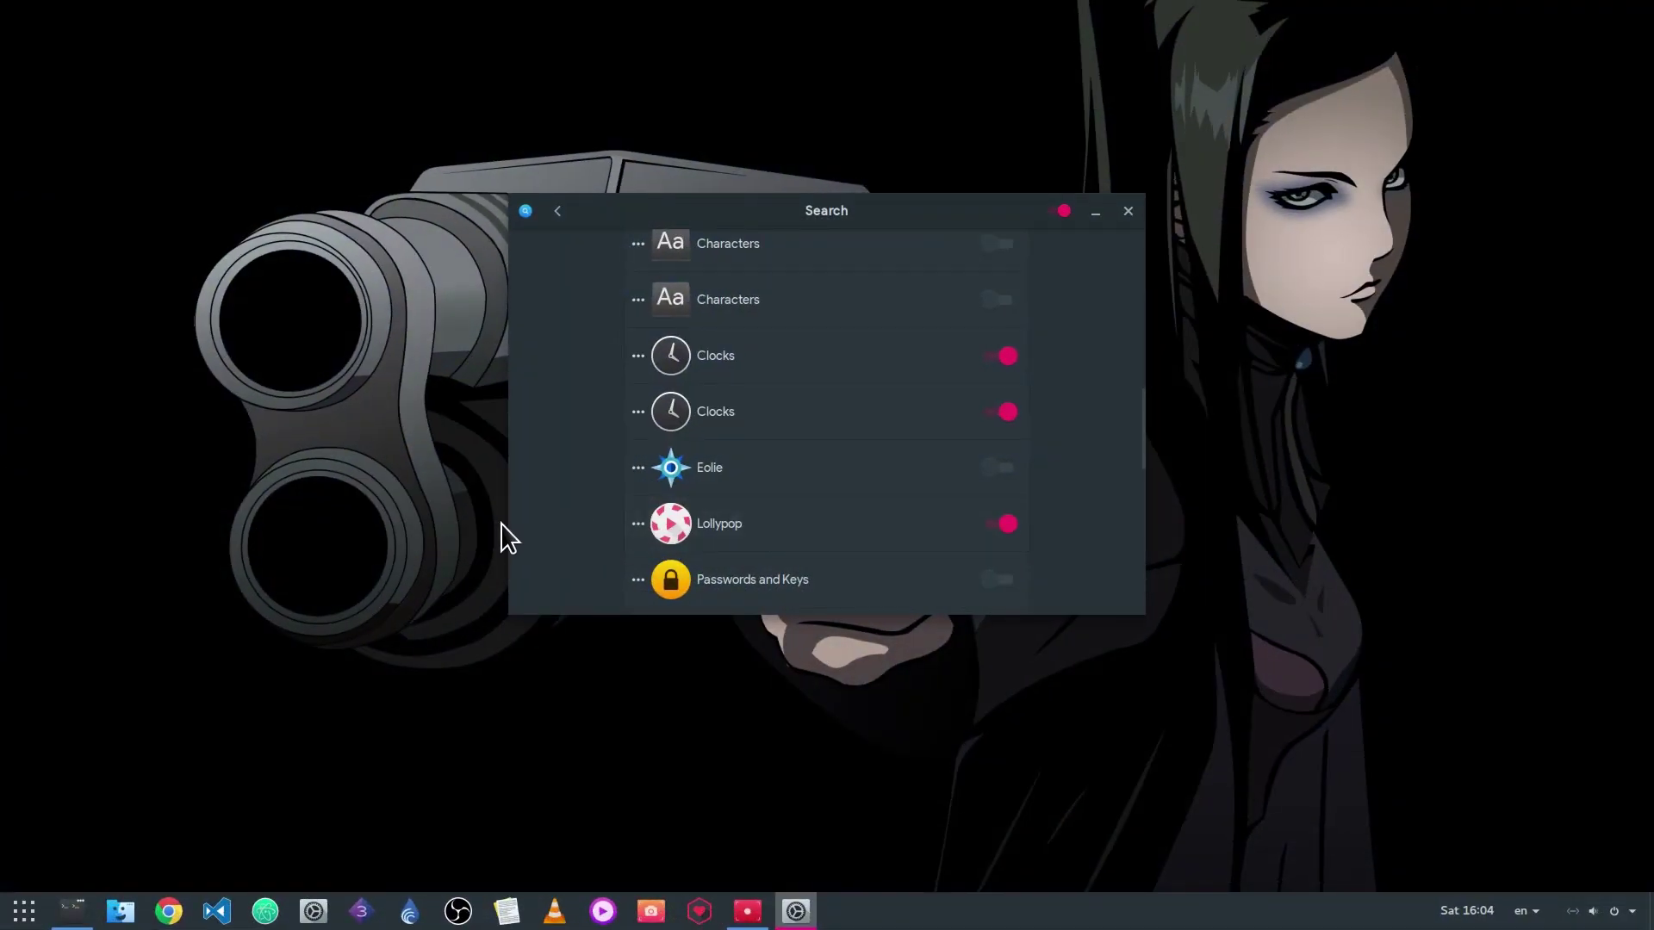
{"action": "key", "text": "super"}
{"action": "type", "text": "sea"}
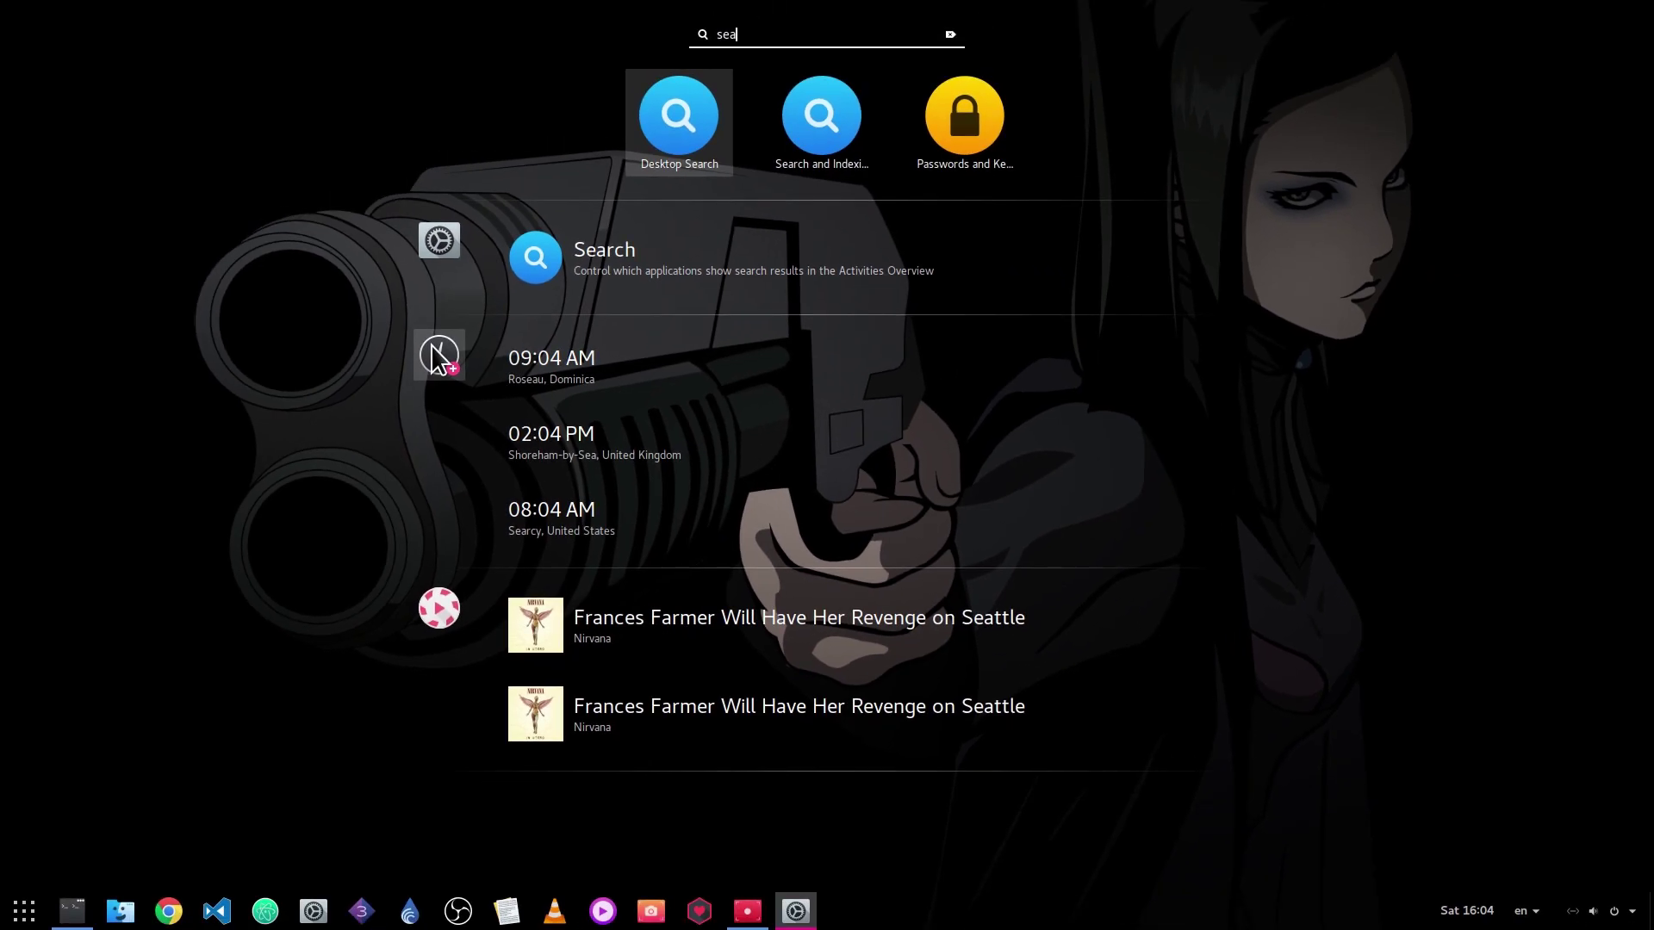
{"action": "key", "text": "Return"}
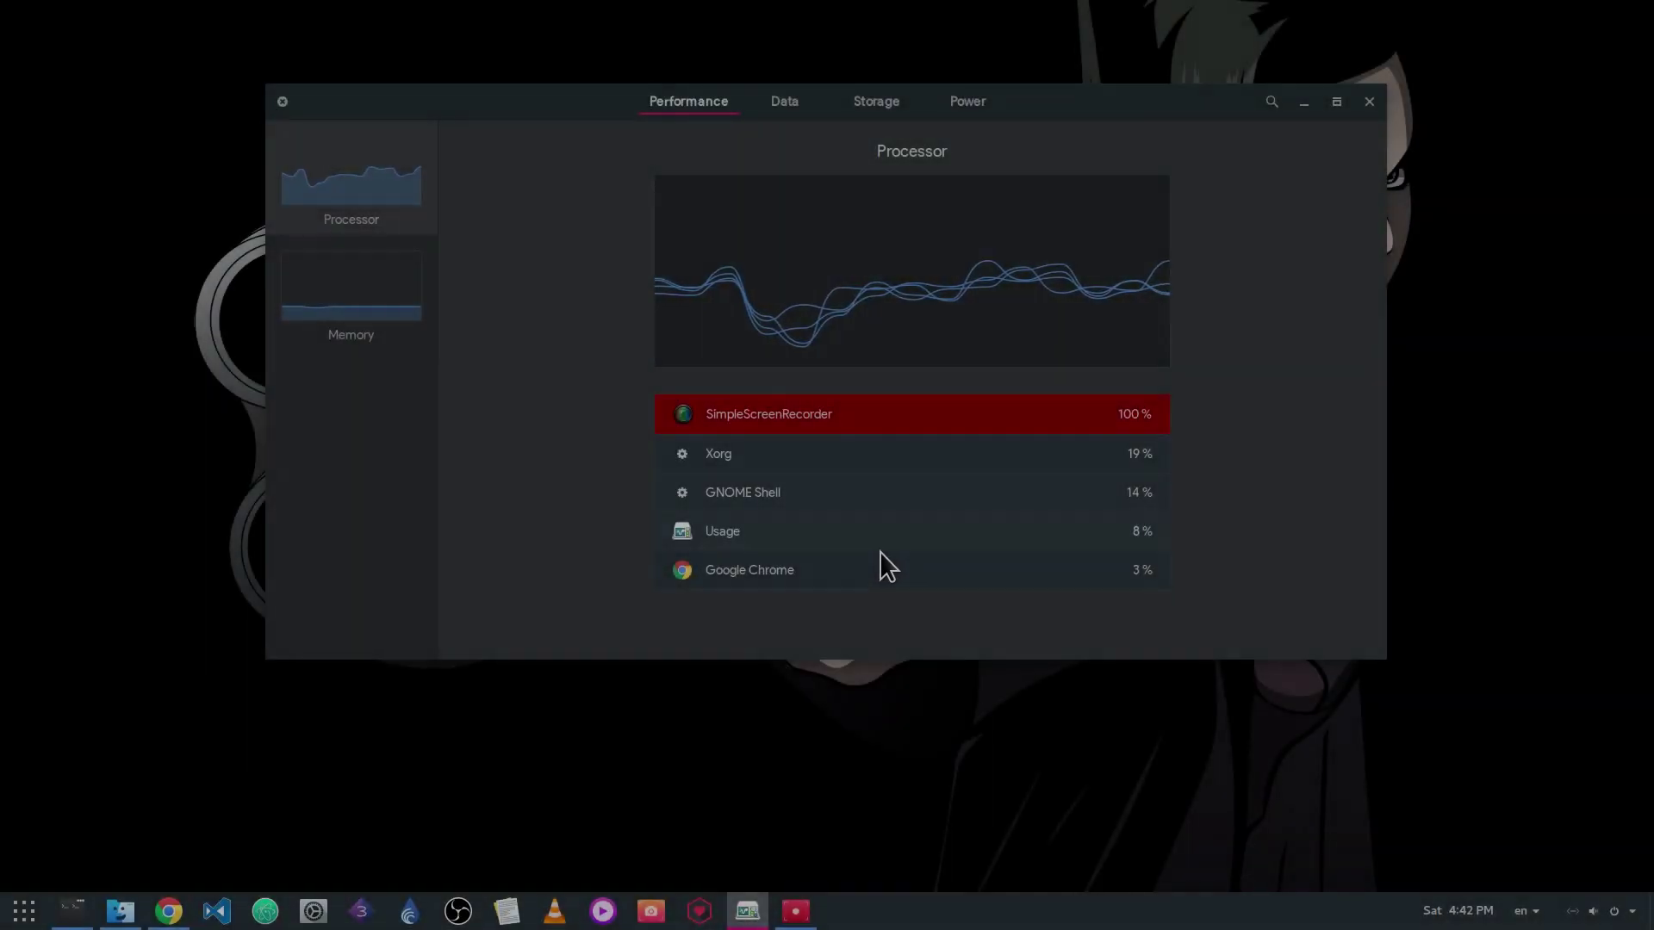
Inspect the Google Chrome process details, then switch to the Memory usage view.
{"action": "left_click", "coordinate": [864, 570]}
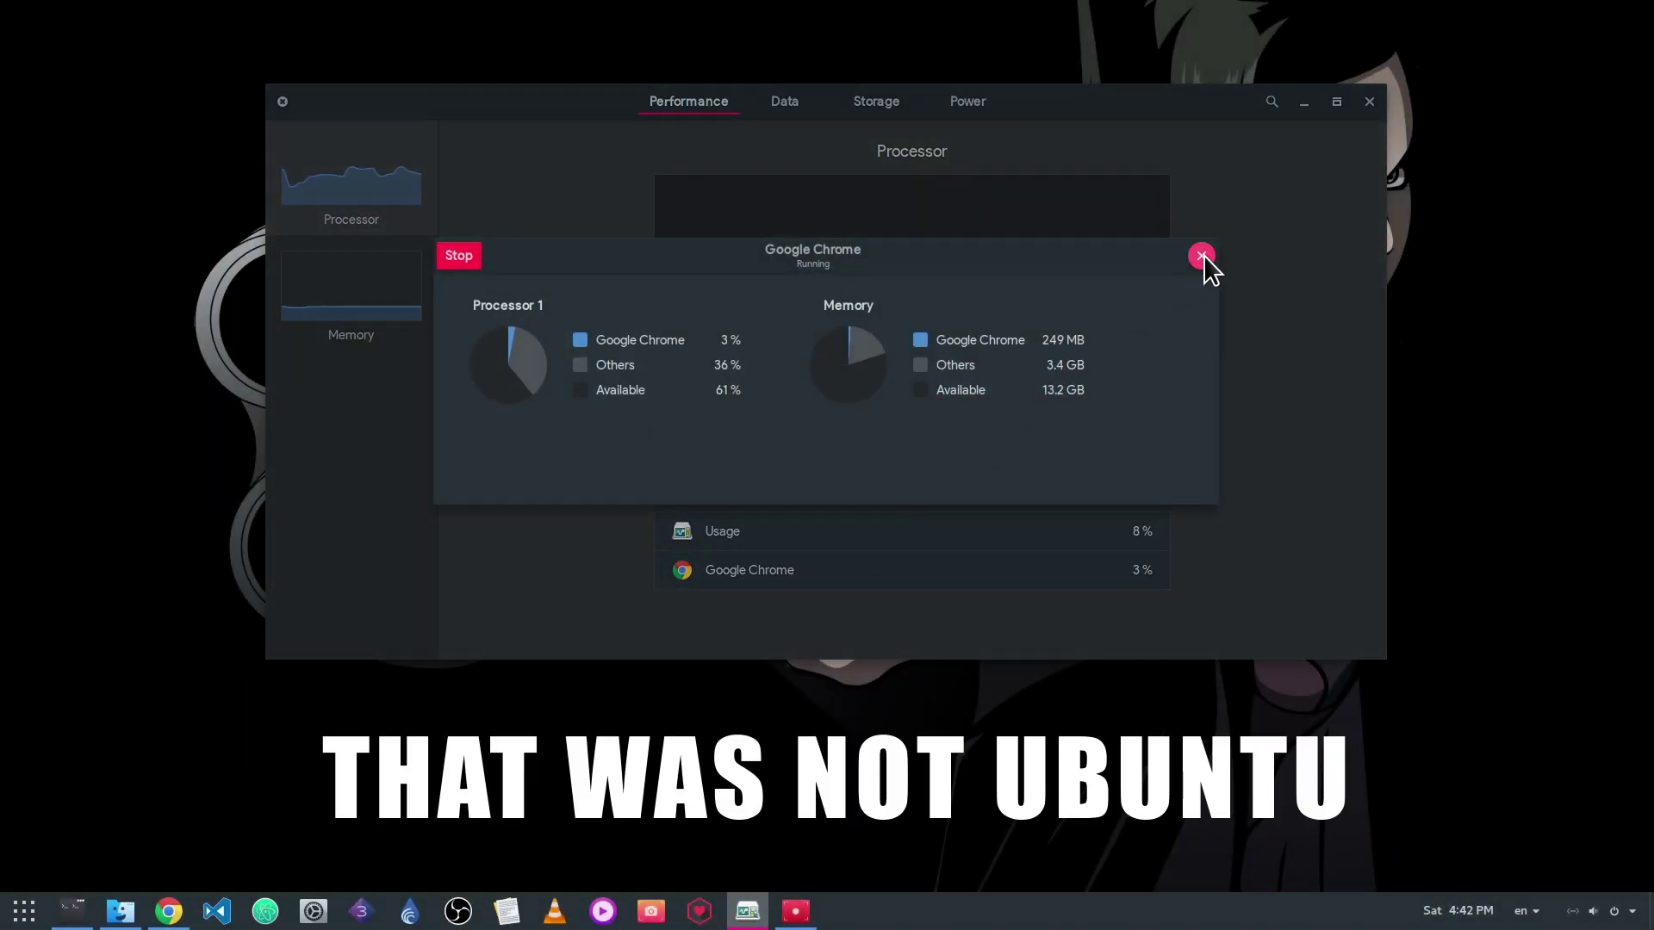
{"action": "left_click", "coordinate": [1200, 255]}
{"action": "left_click", "coordinate": [379, 291]}
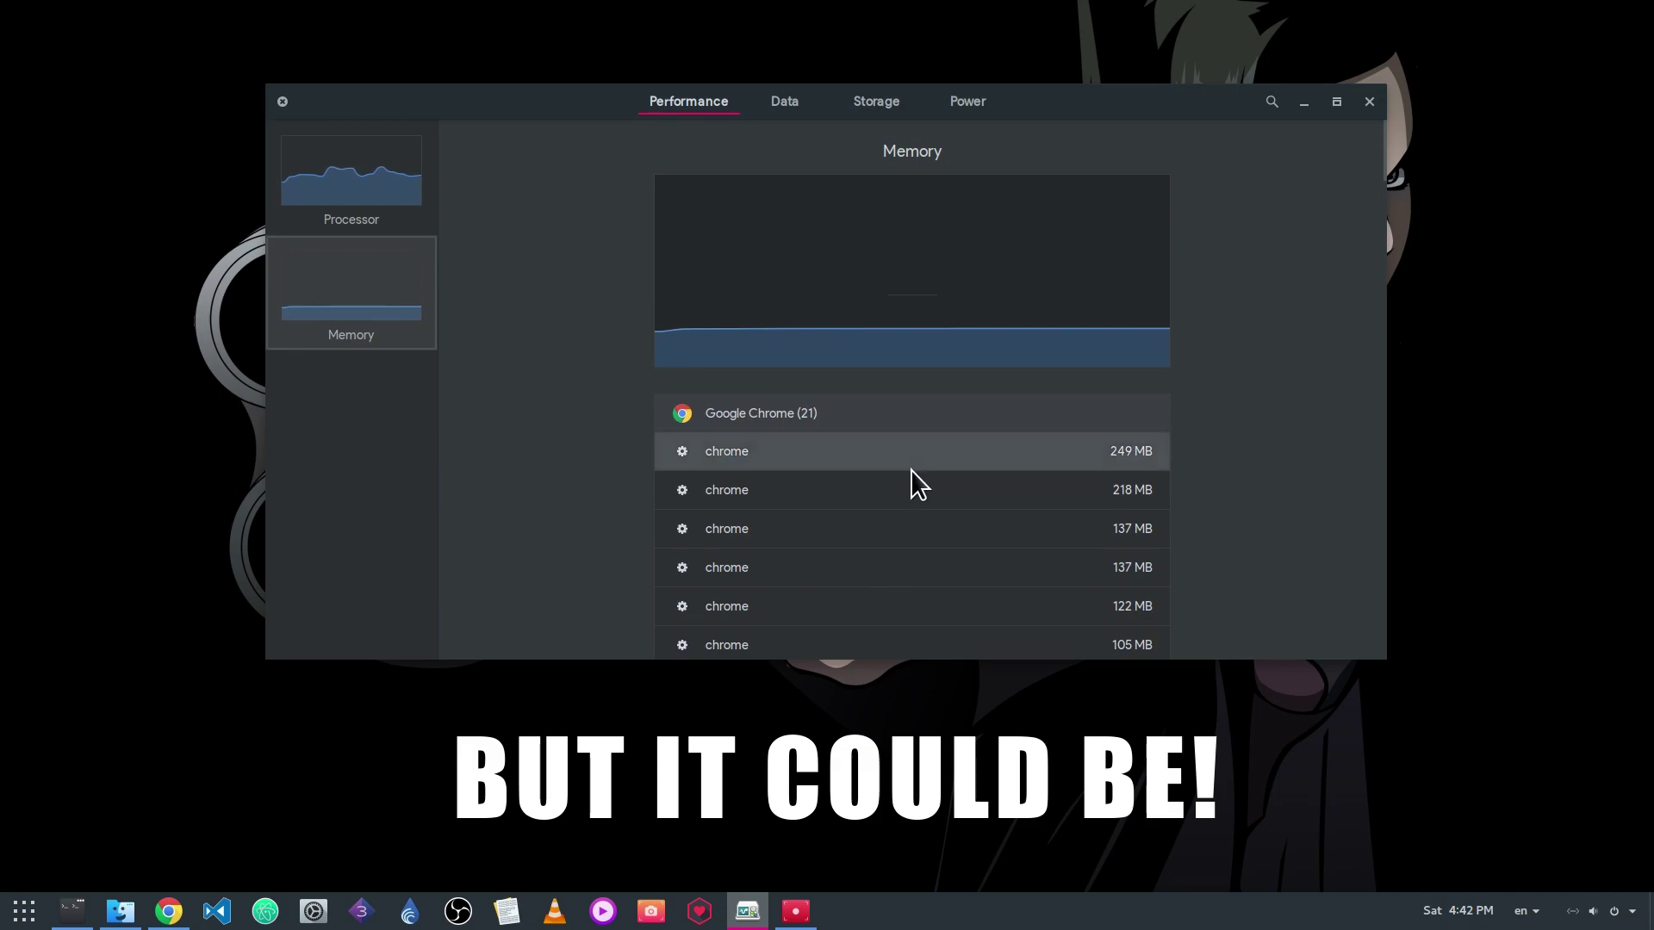
{"action": "scroll", "coordinate": [910, 472], "scroll_direction": "down", "scroll_amount": 3}
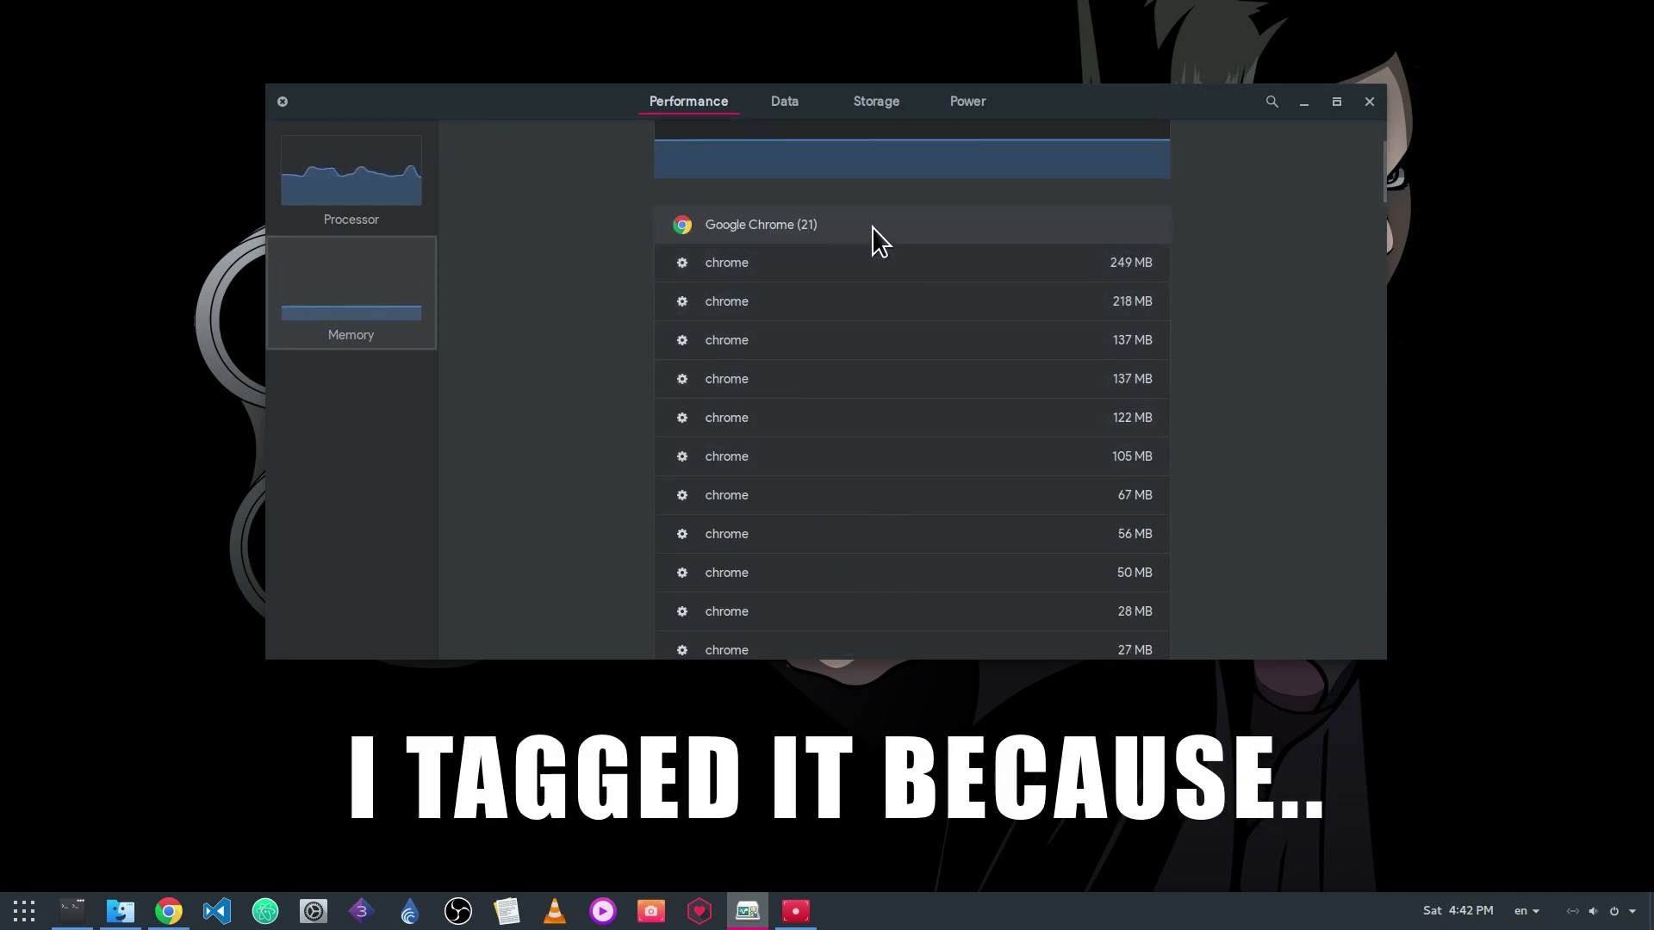
Collapse the Chrome (21) and GNOME Shell (2) process groups, then move to the Storage view.
{"action": "left_click", "coordinate": [872, 226]}
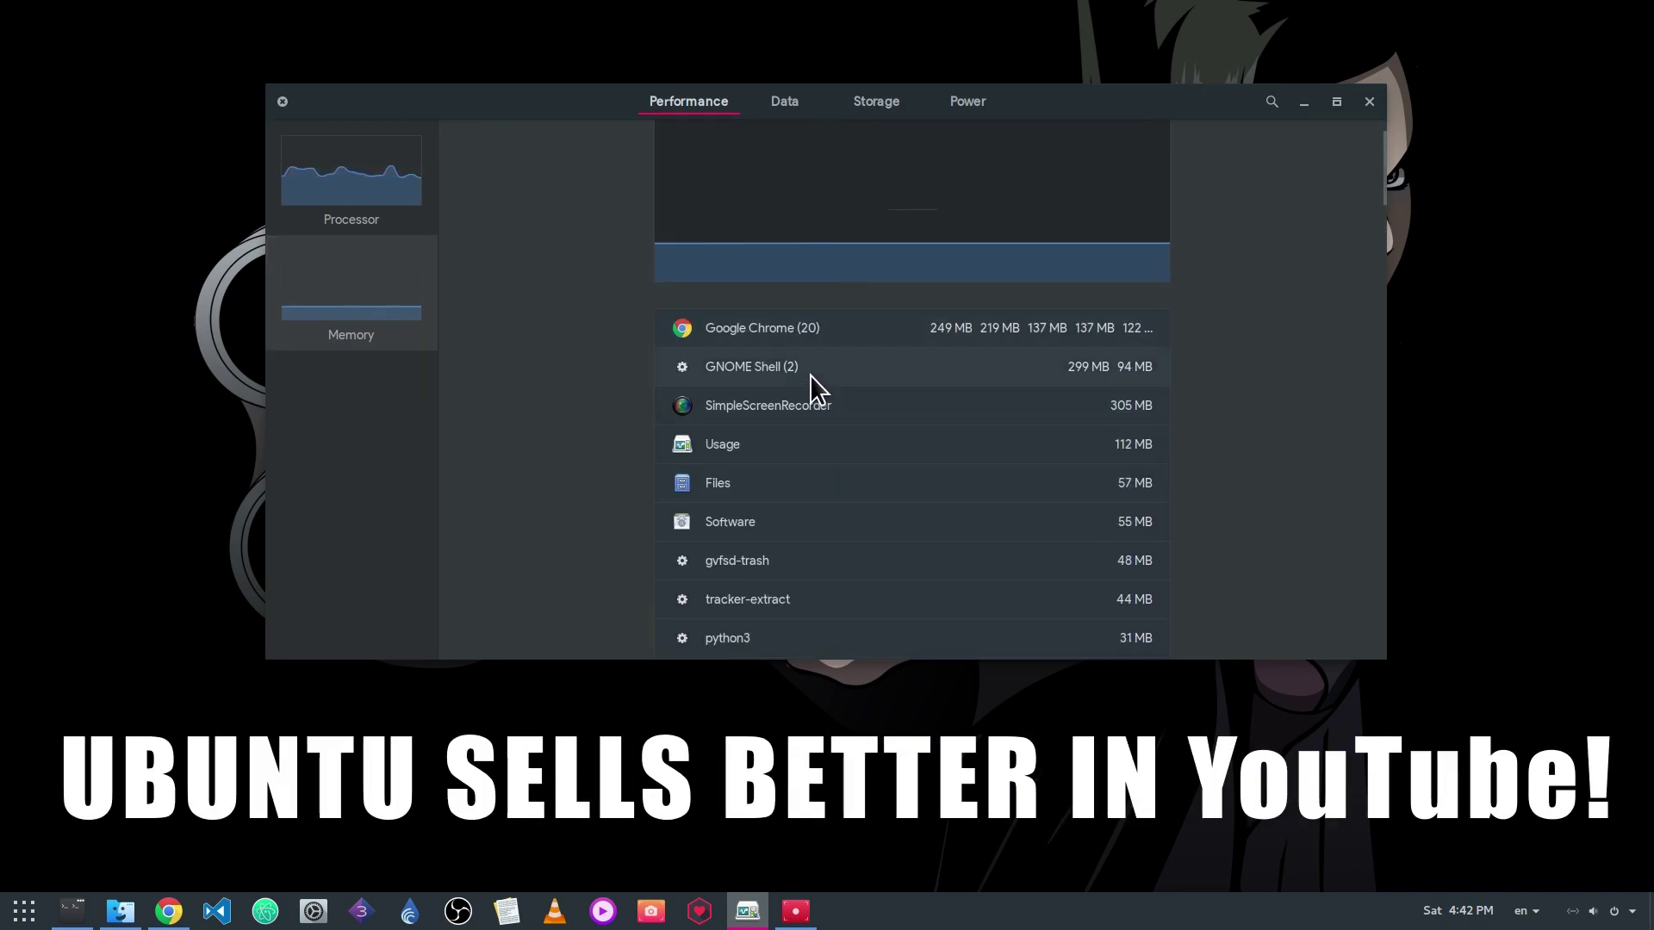
{"action": "left_click", "coordinate": [812, 371]}
{"action": "left_click", "coordinate": [812, 372]}
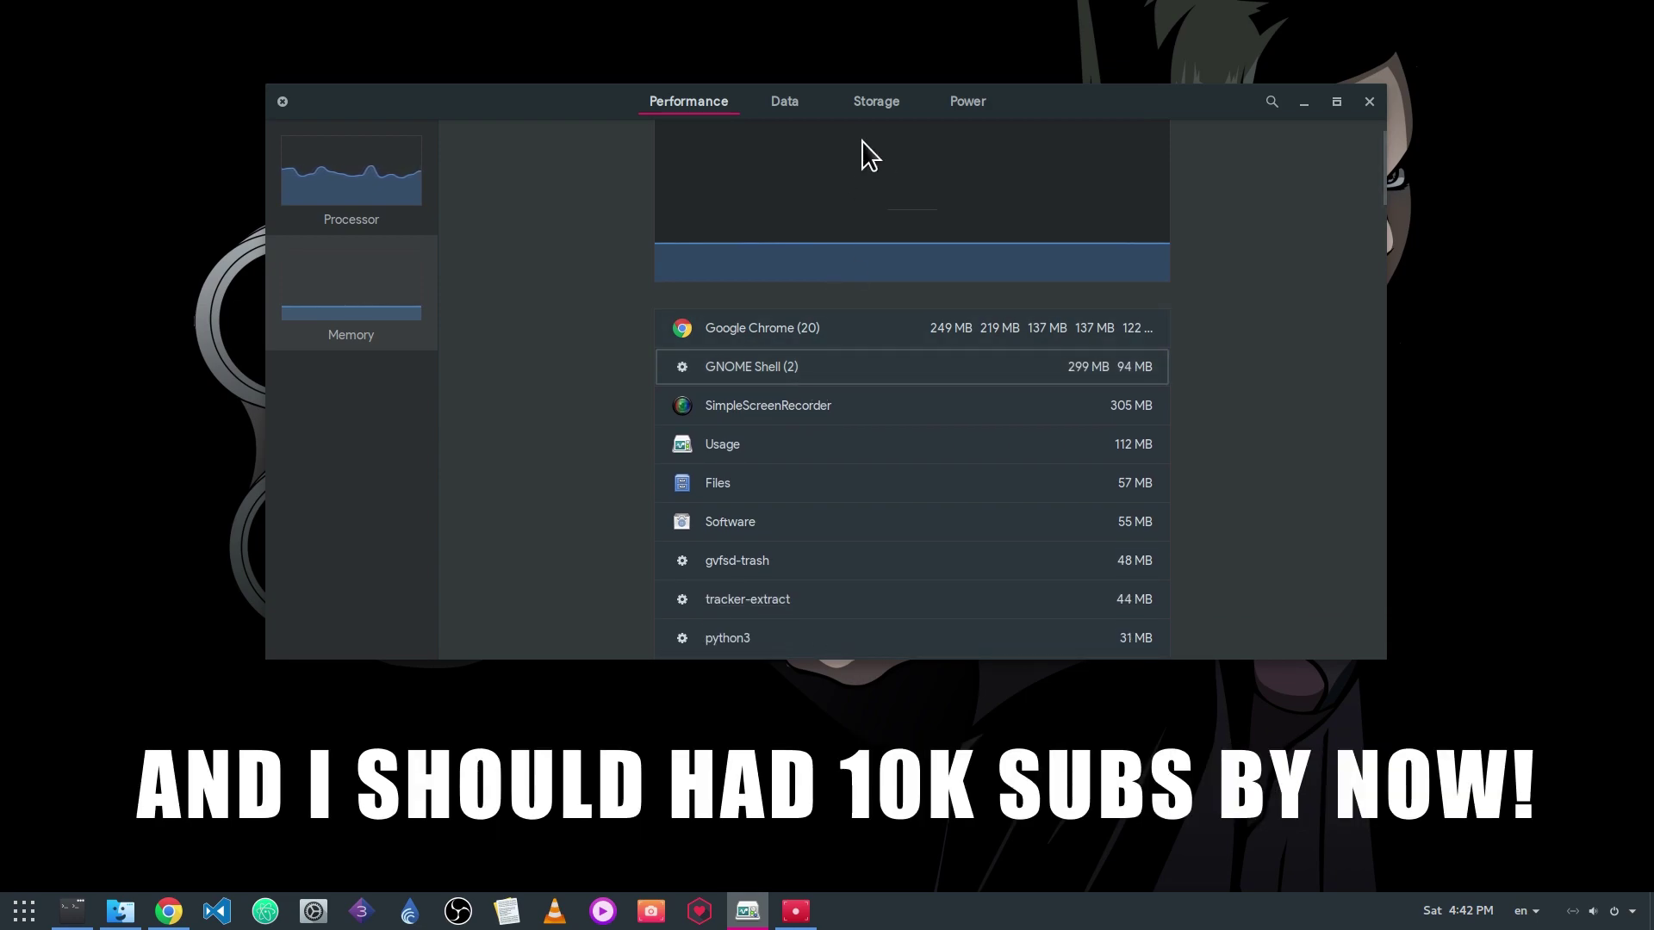
{"action": "left_click", "coordinate": [872, 100]}
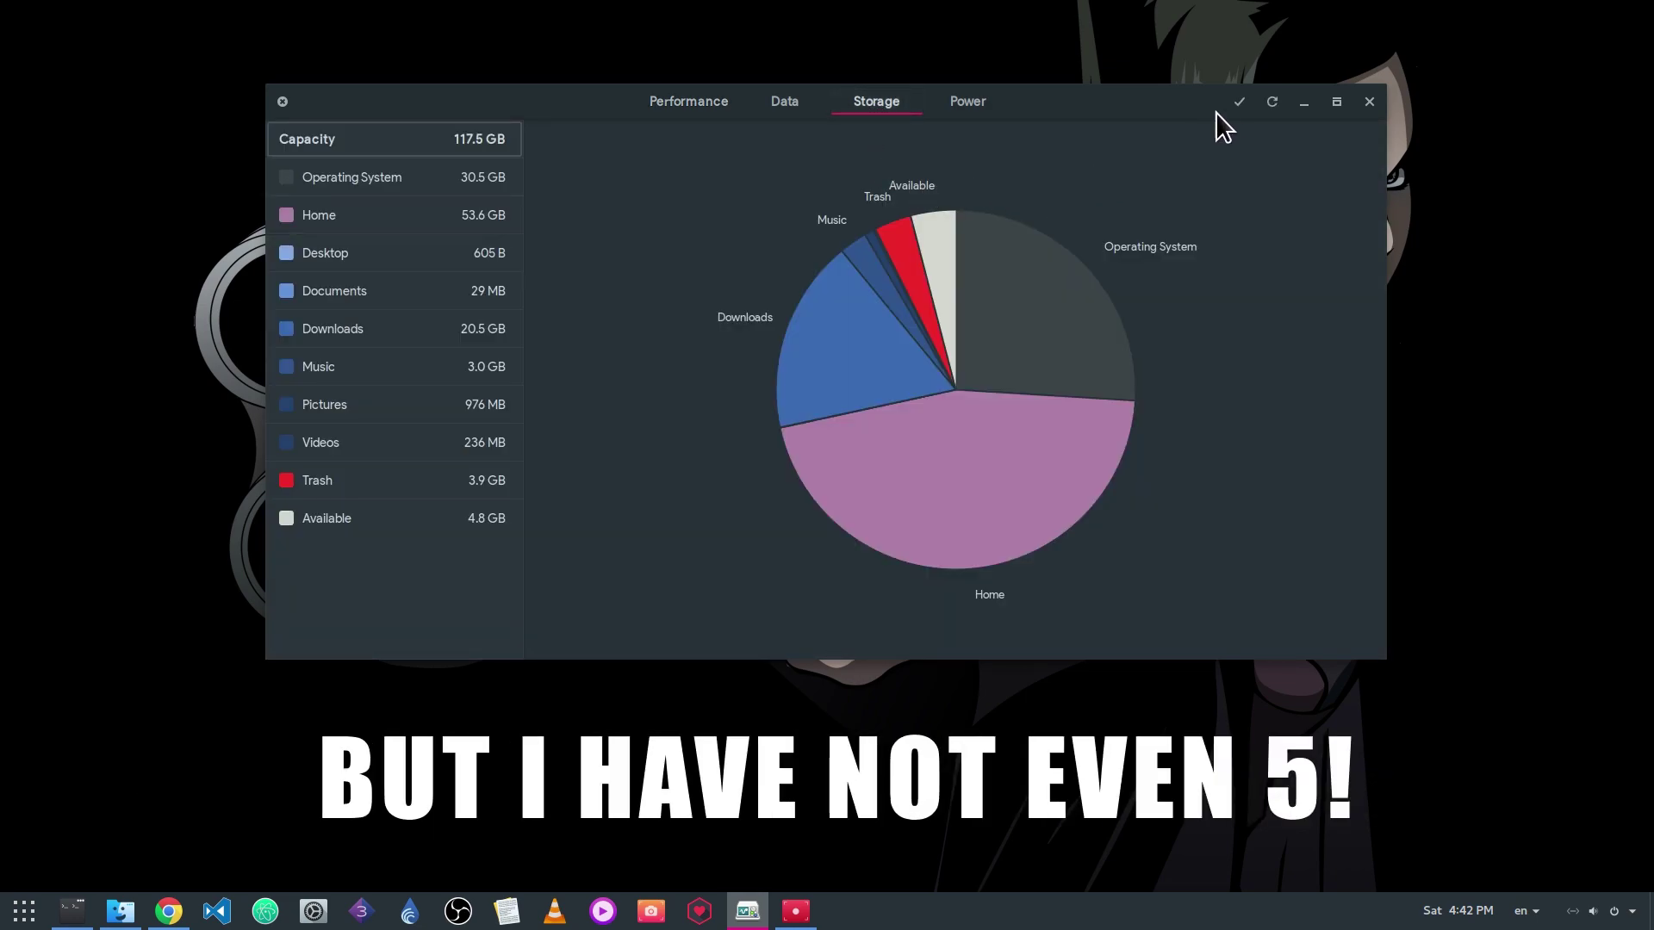
{"action": "left_click", "coordinate": [1238, 101]}
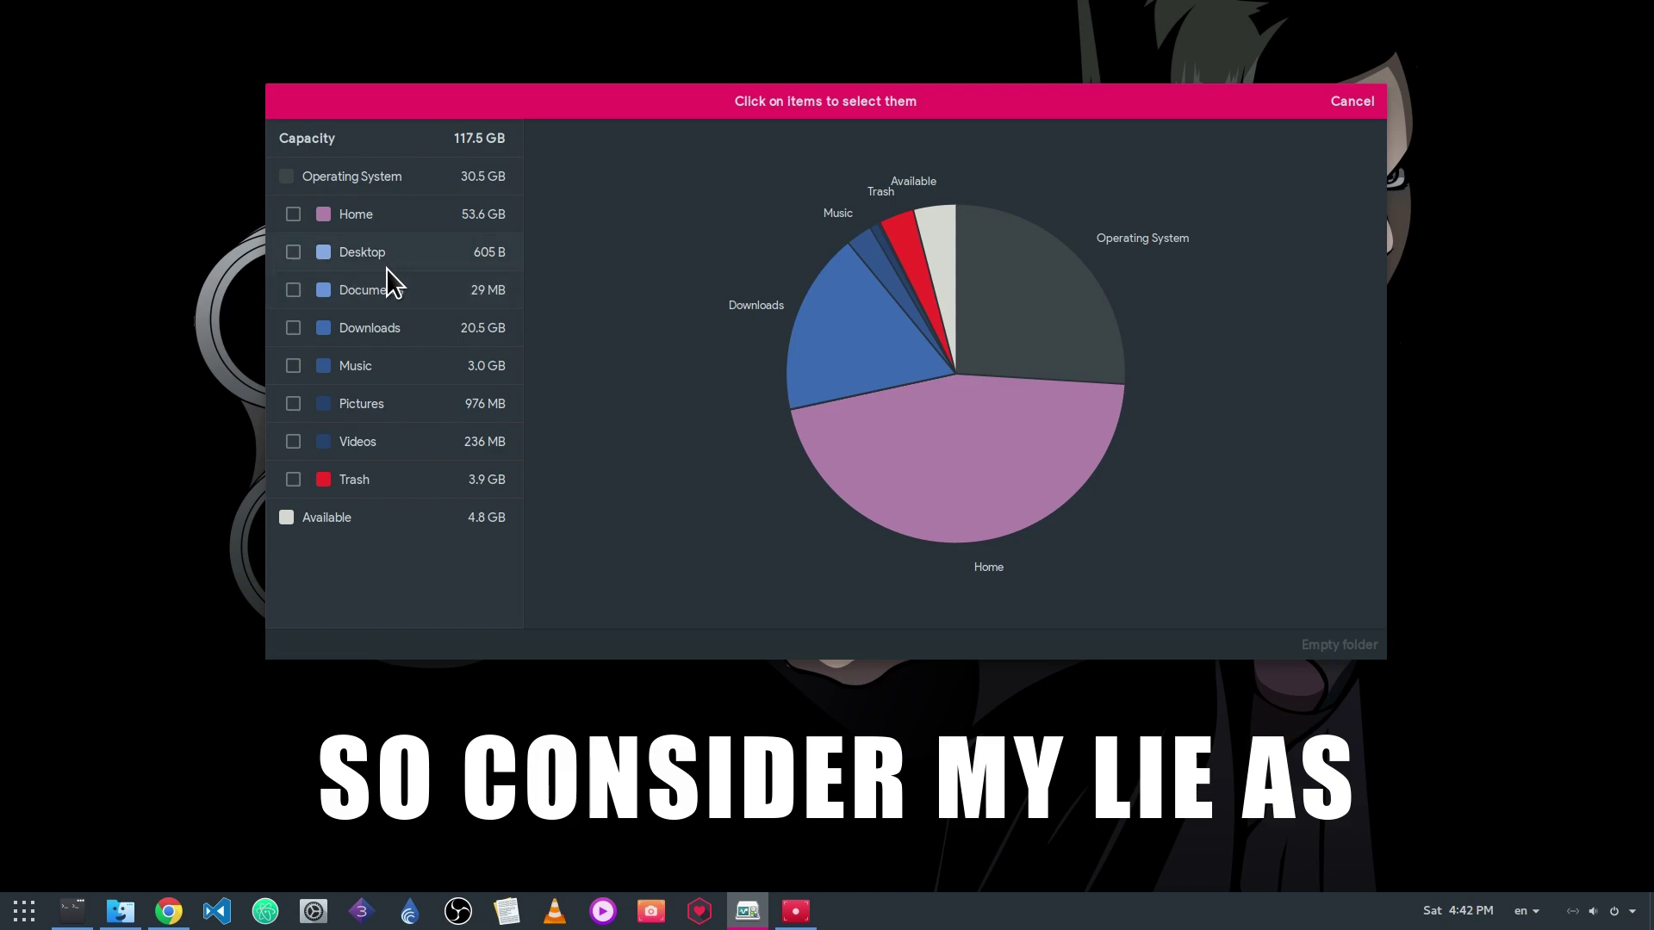
{"action": "left_click", "coordinate": [295, 254]}
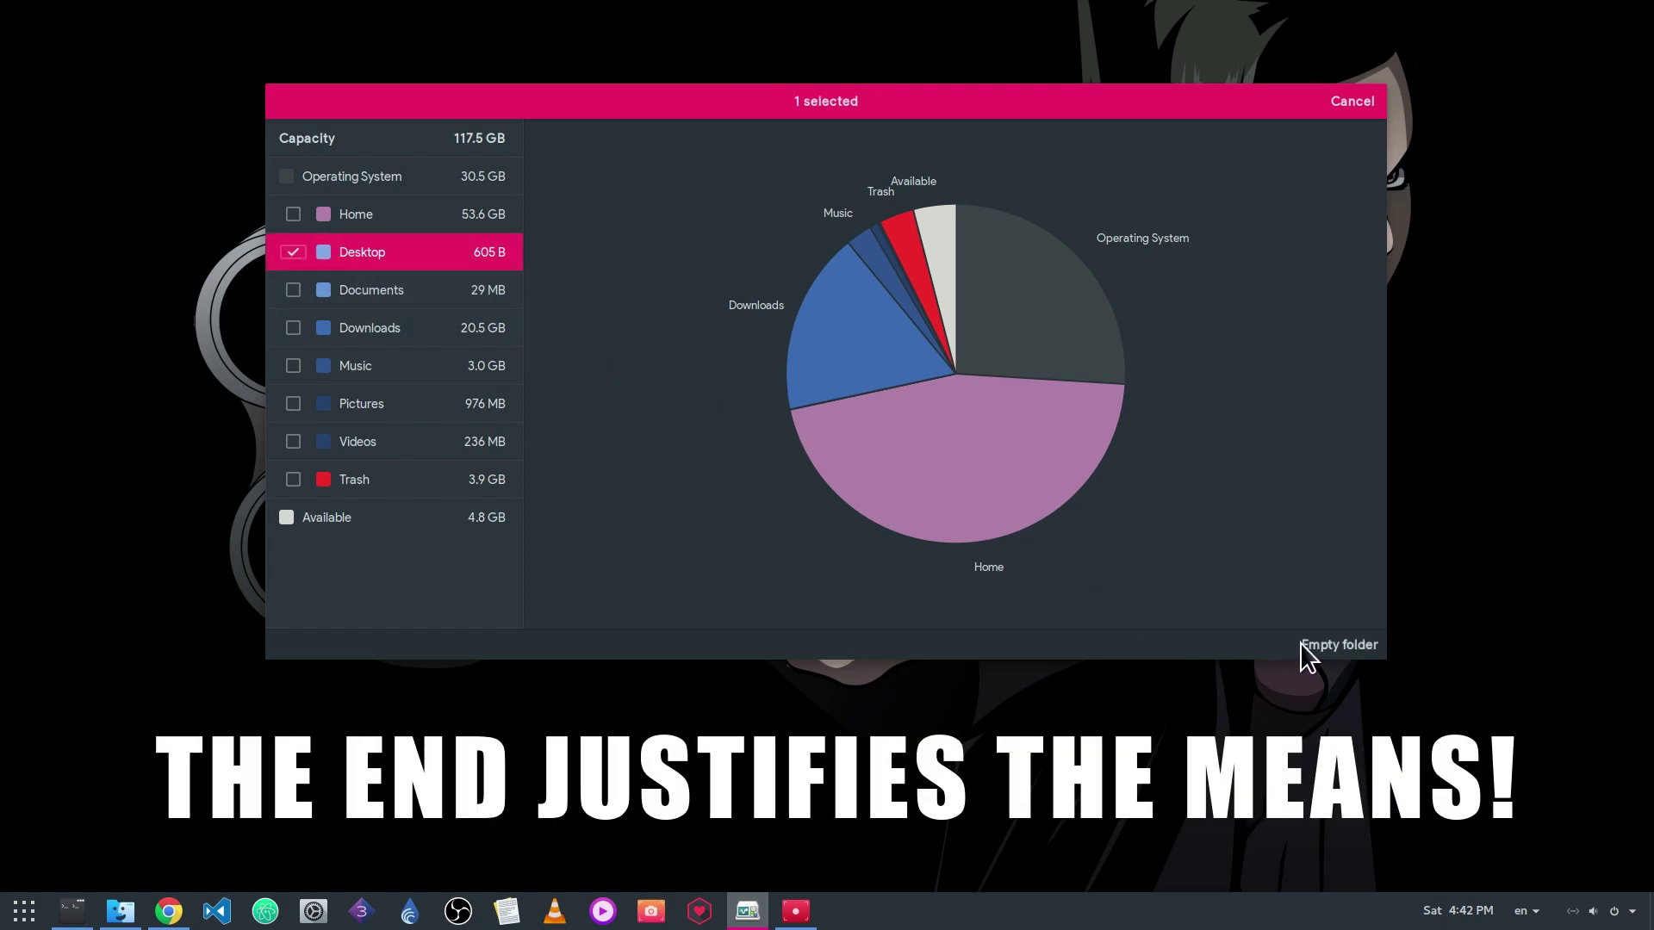
{"action": "left_click", "coordinate": [1322, 644]}
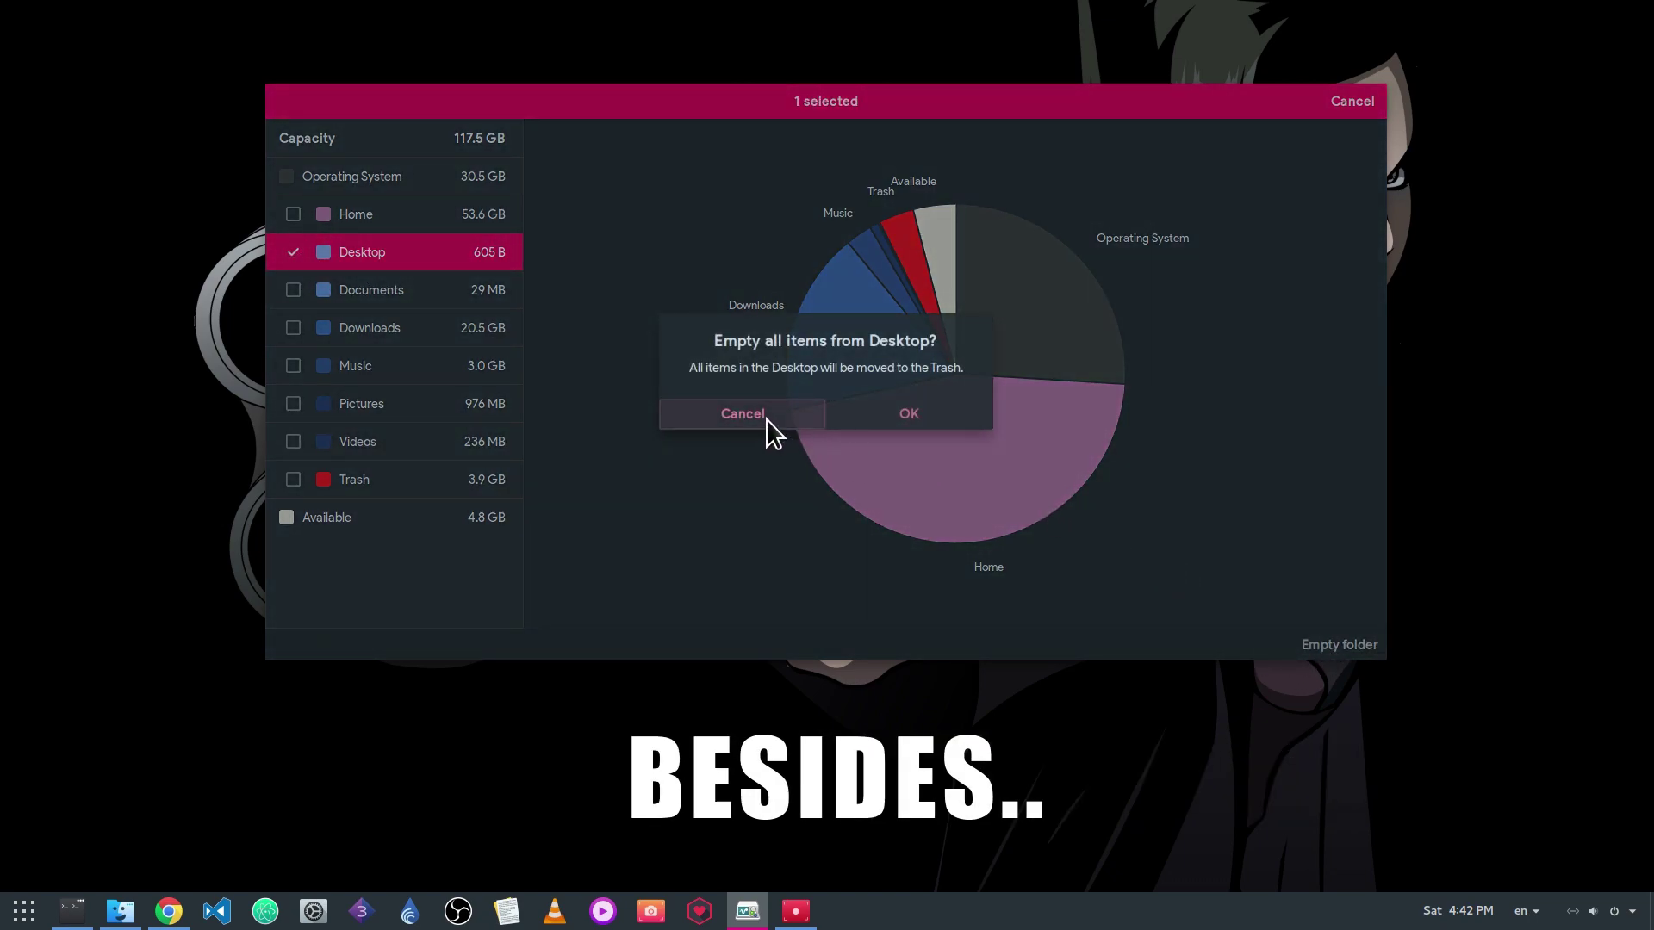
{"action": "left_click", "coordinate": [766, 418]}
Via the Ctrl+K command palette, show Usage's About dialog (version 0.4.5).
{"action": "key", "text": "ctrl+k"}
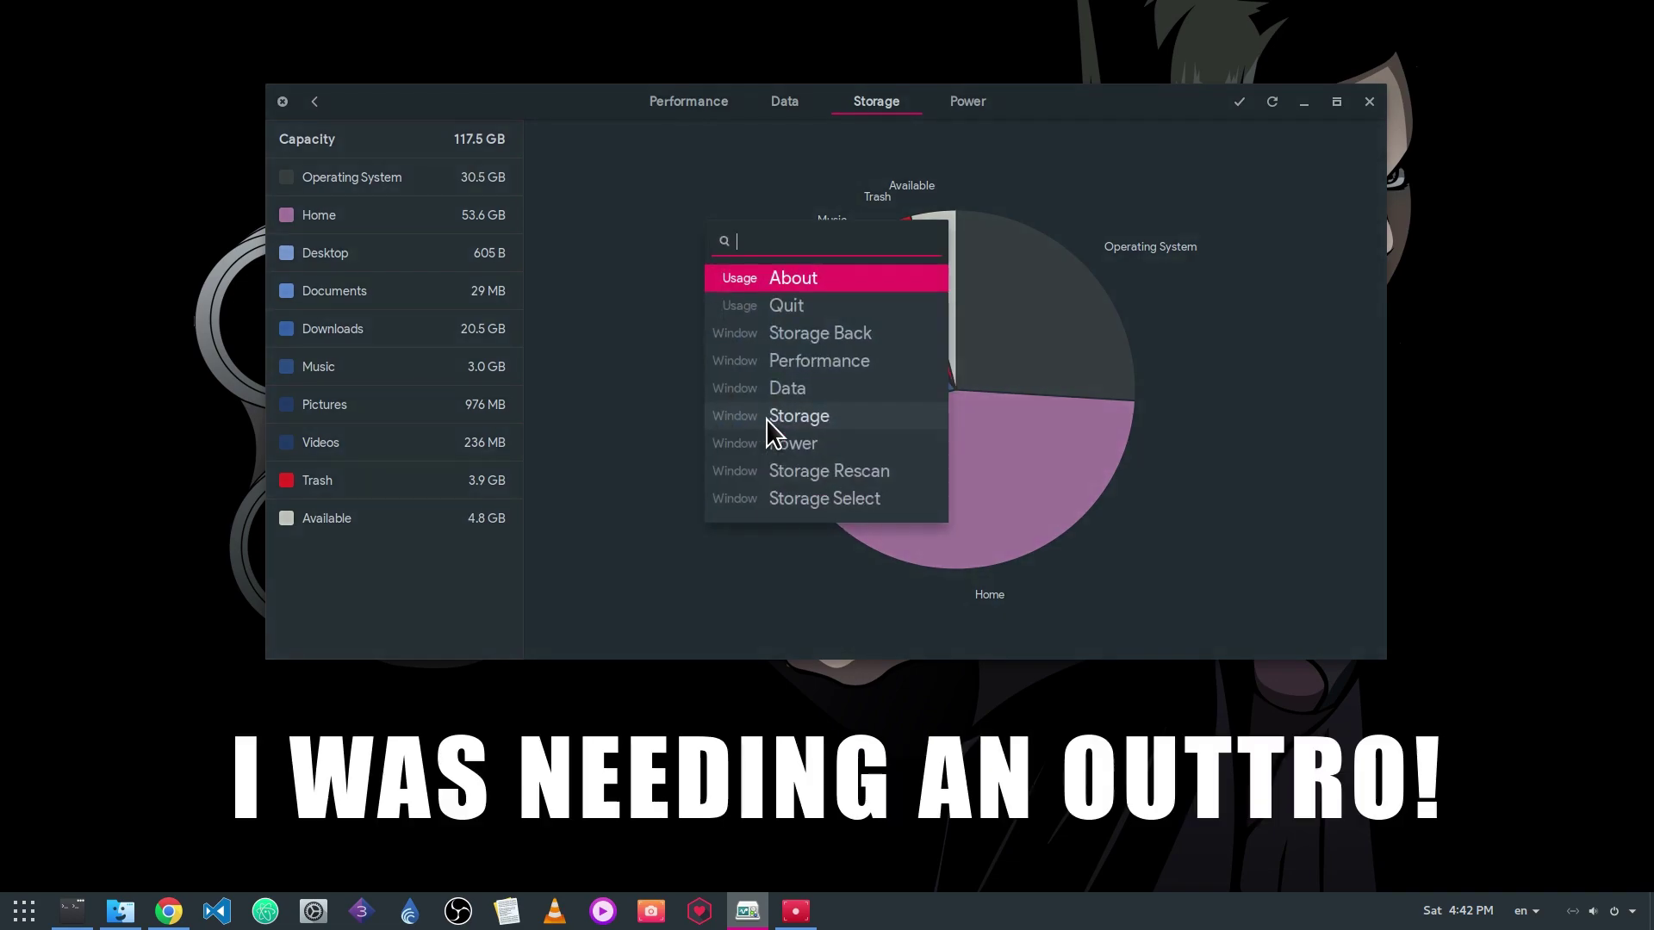
{"action": "key", "text": "Down"}
{"action": "key", "text": "Down"}
{"action": "key", "text": "Down"}
{"action": "key", "text": "Down"}
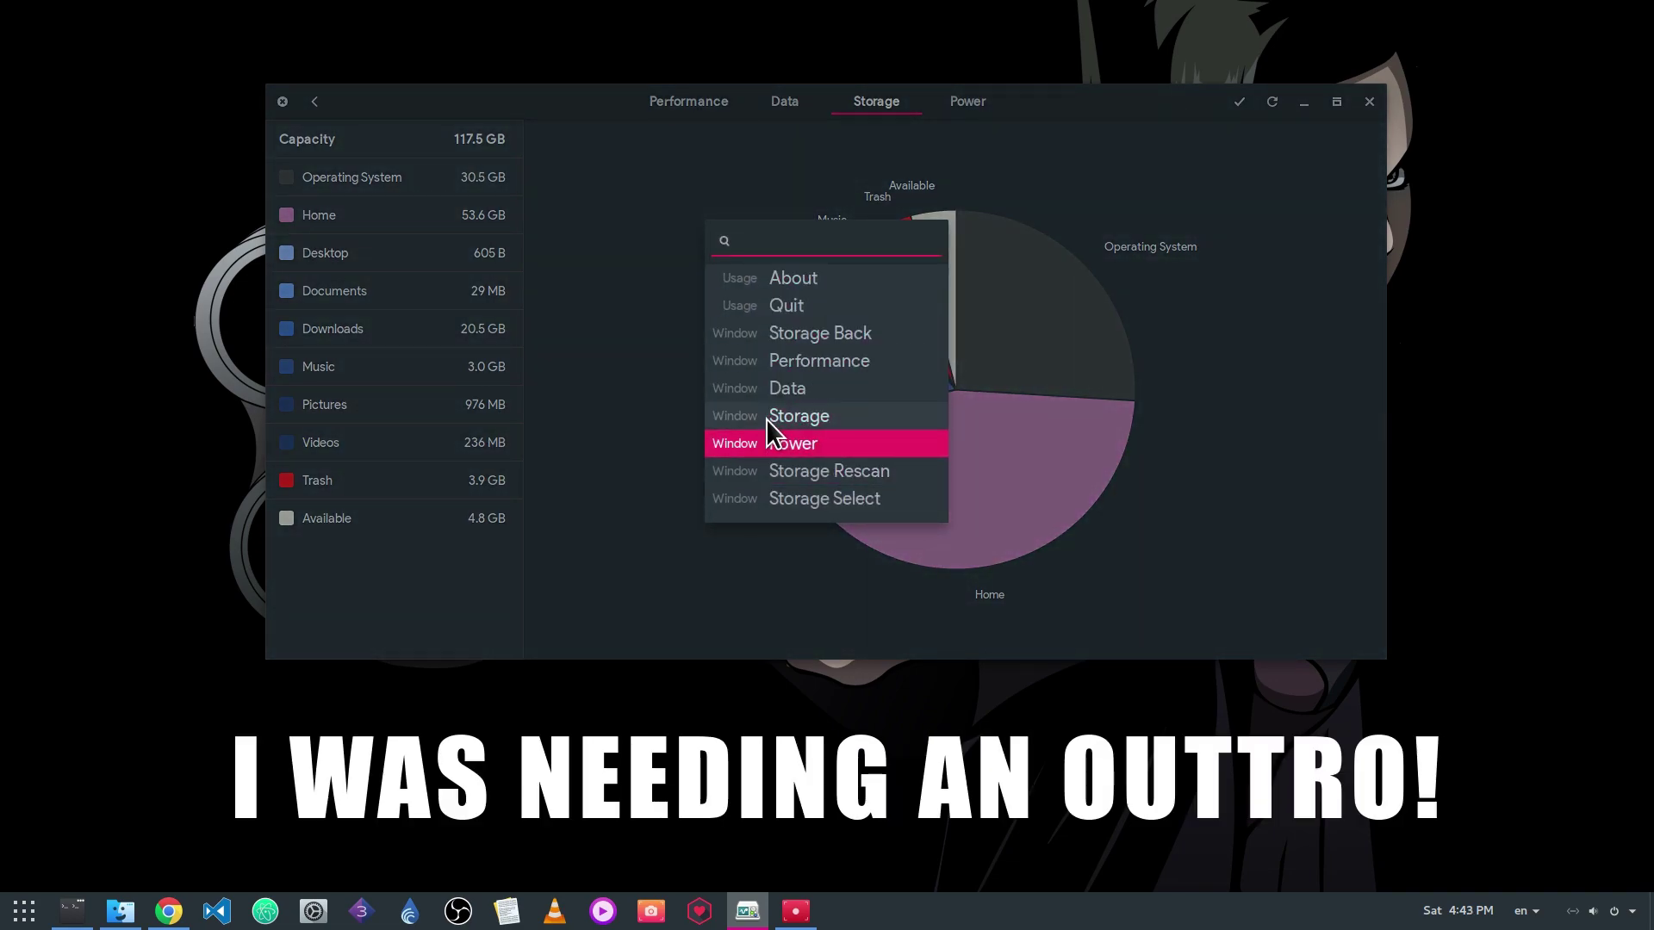
{"action": "key", "text": "Up"}
{"action": "key", "text": "Up"}
{"action": "key", "text": "Up"}
{"action": "key", "text": "Up"}
{"action": "key", "text": "Up"}
{"action": "key", "text": "Return"}
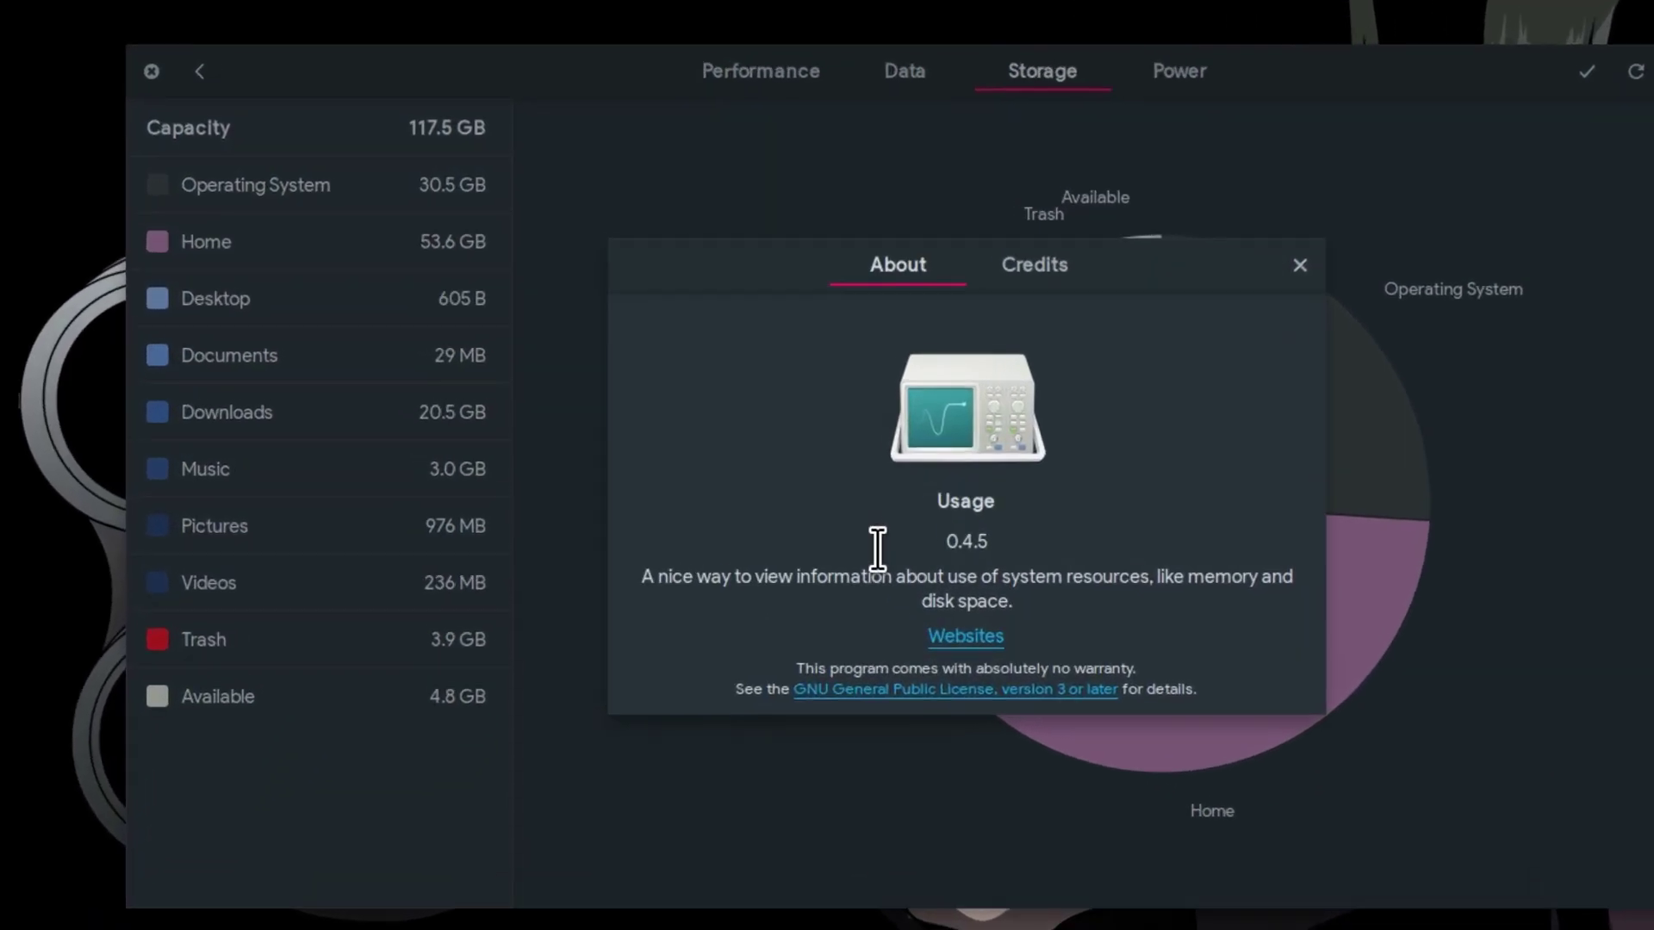